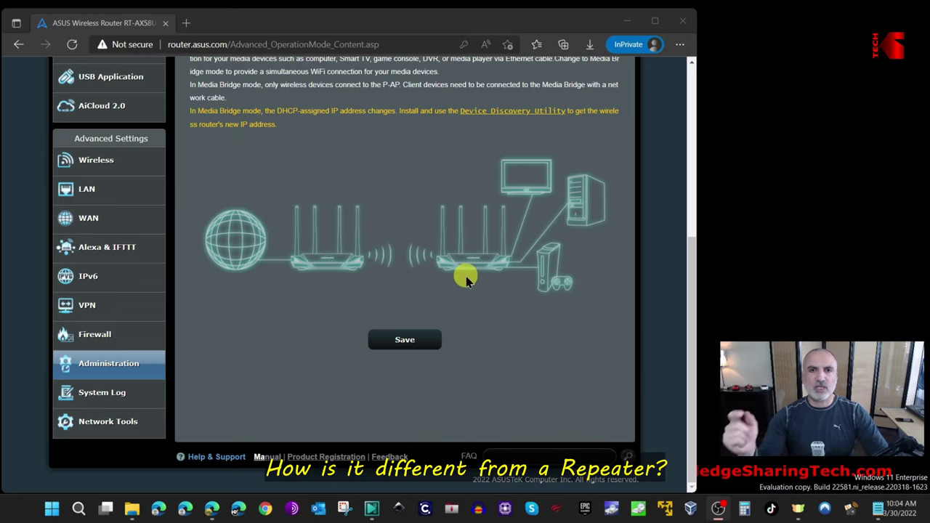
Step: Select Repeater mode on the Operation Mode page to show its description and network diagram
scroll(390, 214, "up", 3)
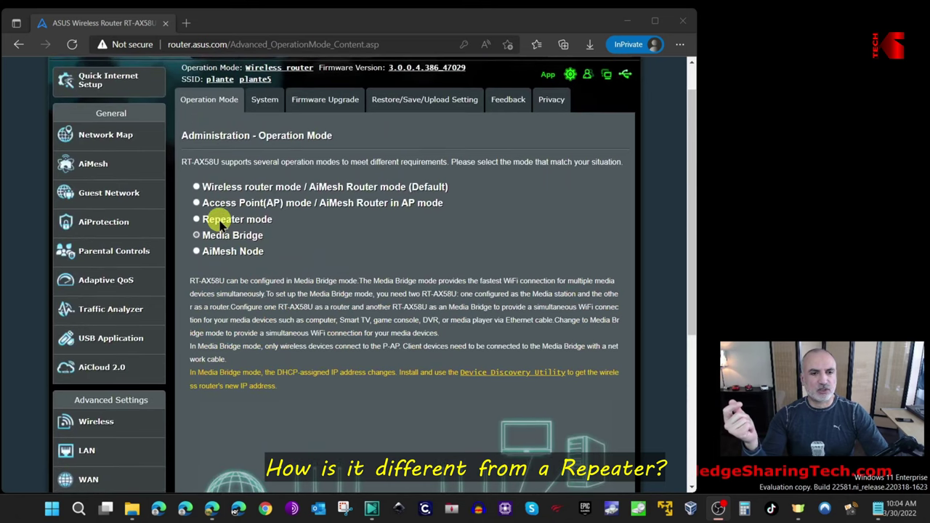
left_click(219, 223)
scroll(370, 282, "down", 1)
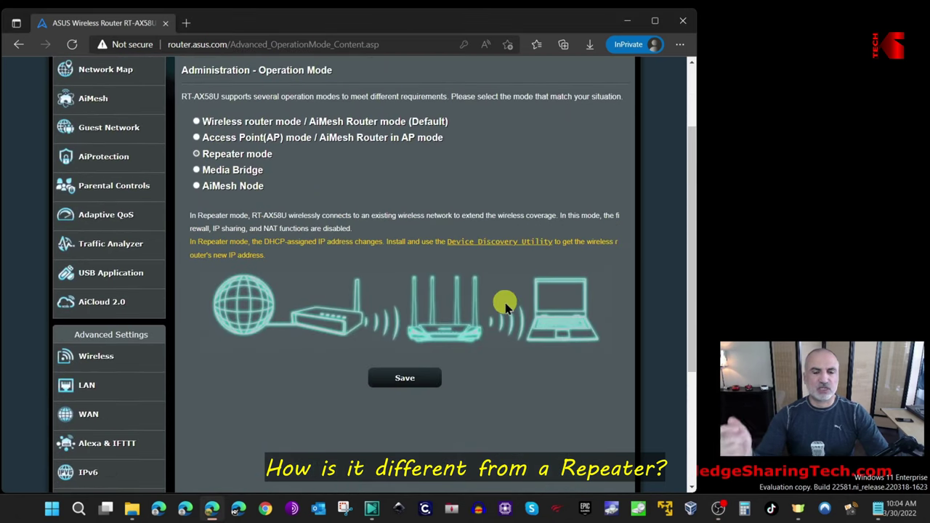
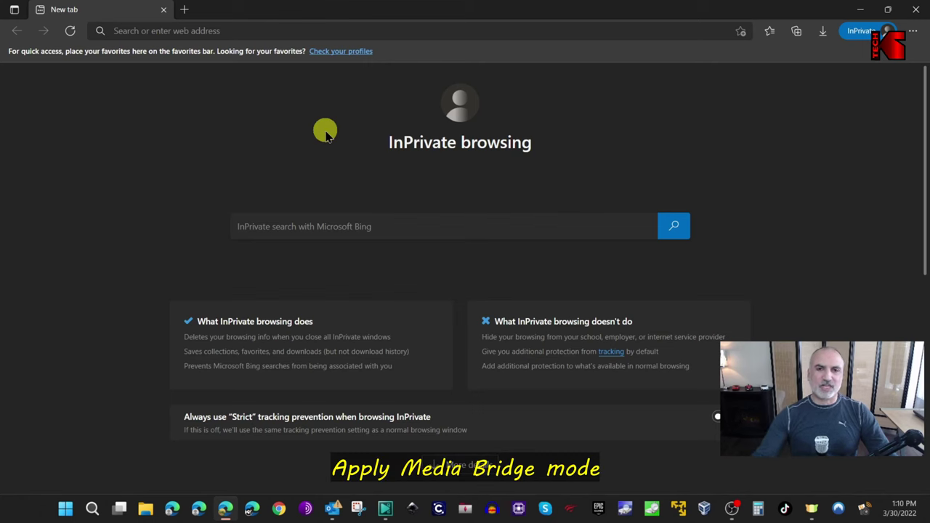
left_click(239, 29)
type("http://router.asus.com/")
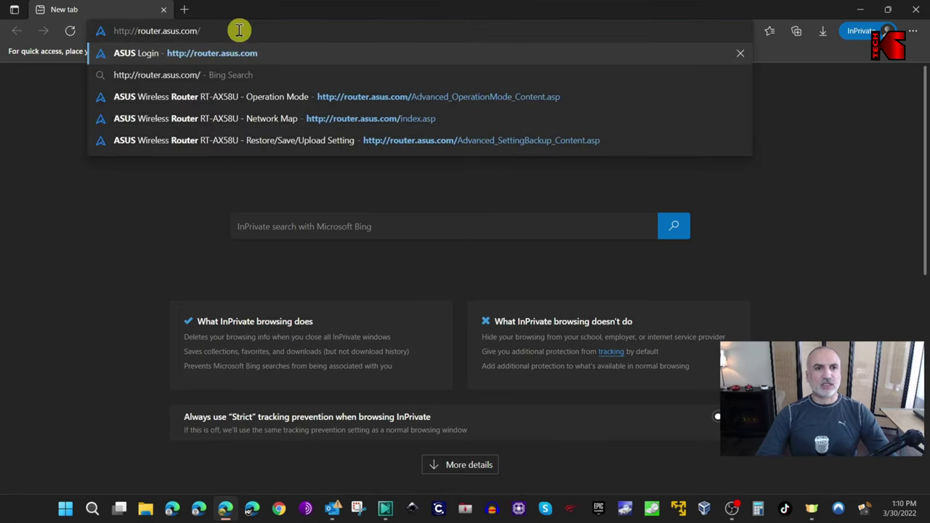
key("Return")
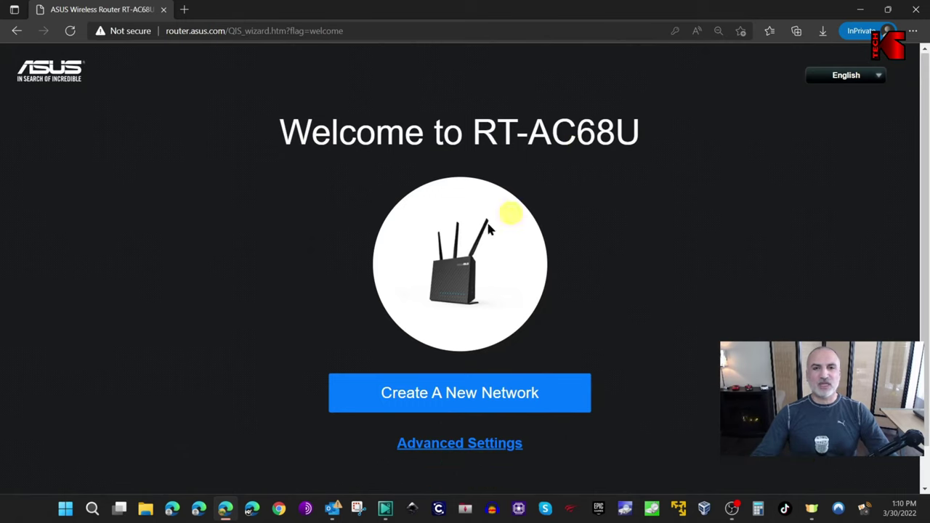
Step: Under Advanced Settings, choose Media Bridge as the router's operation mode
left_click(474, 445)
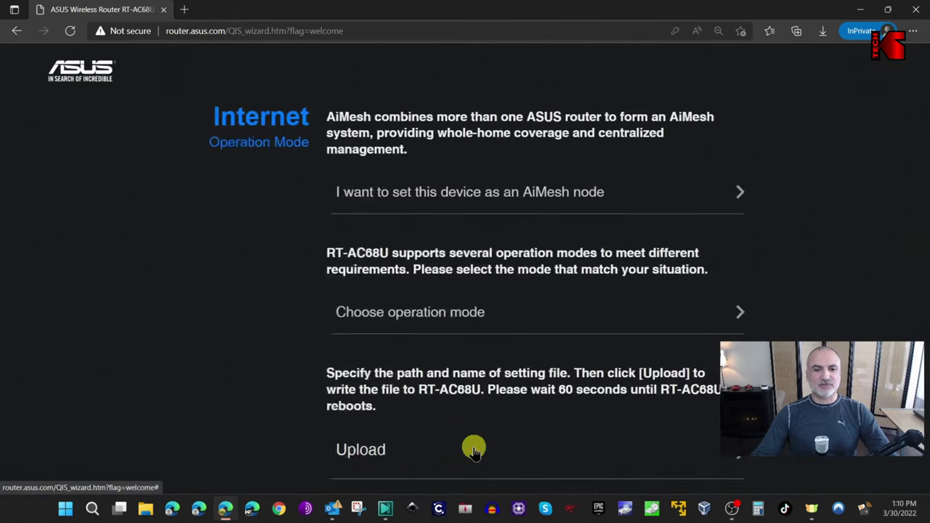
left_click(378, 321)
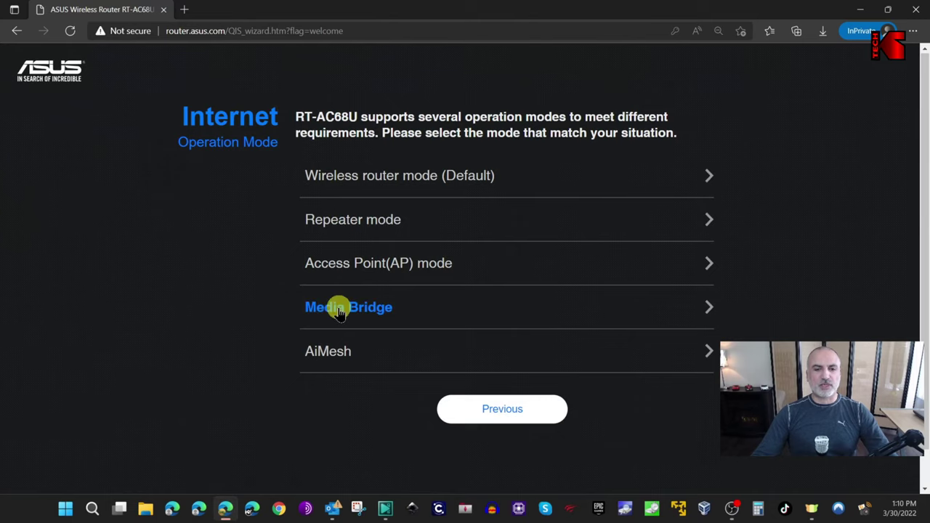
left_click(339, 311)
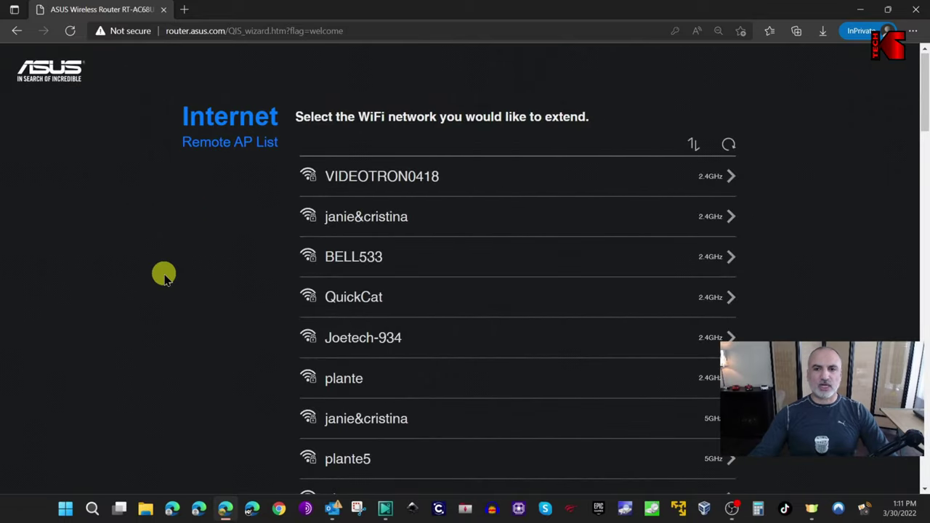
Step: Sort the Remote AP list Z-A and select the plante5 network
left_click(693, 146)
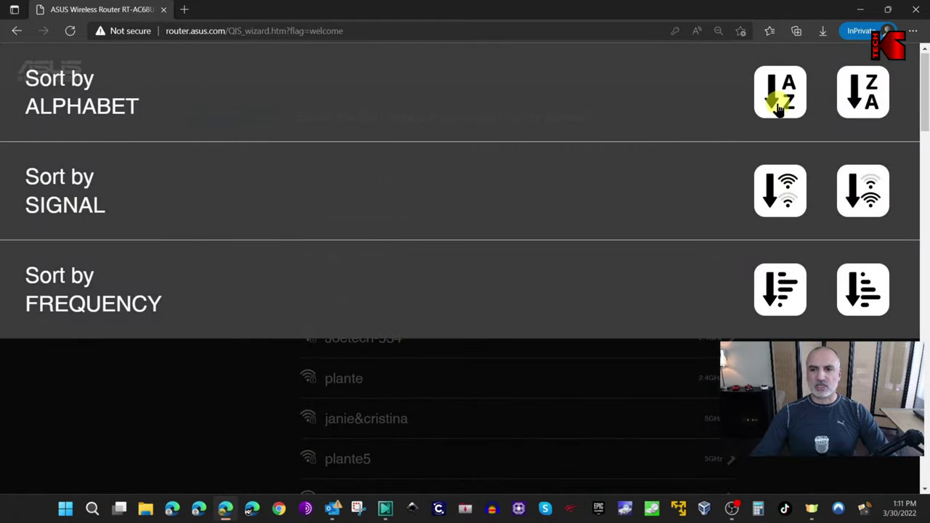
left_click(869, 93)
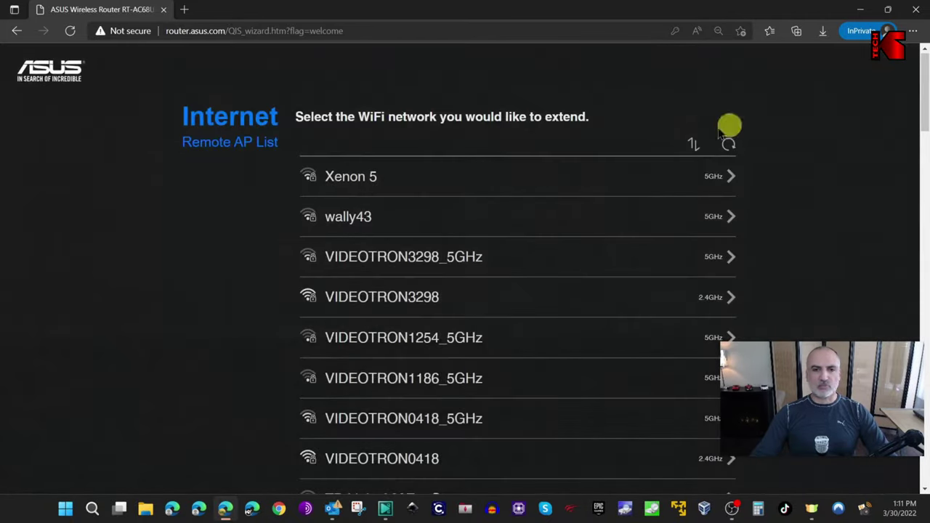
scroll(178, 269, "down", 6)
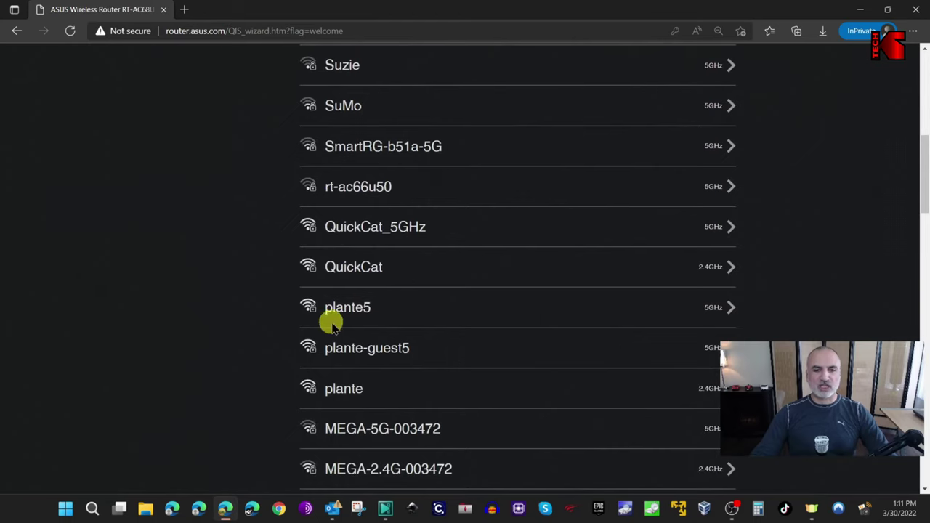
left_click(352, 311)
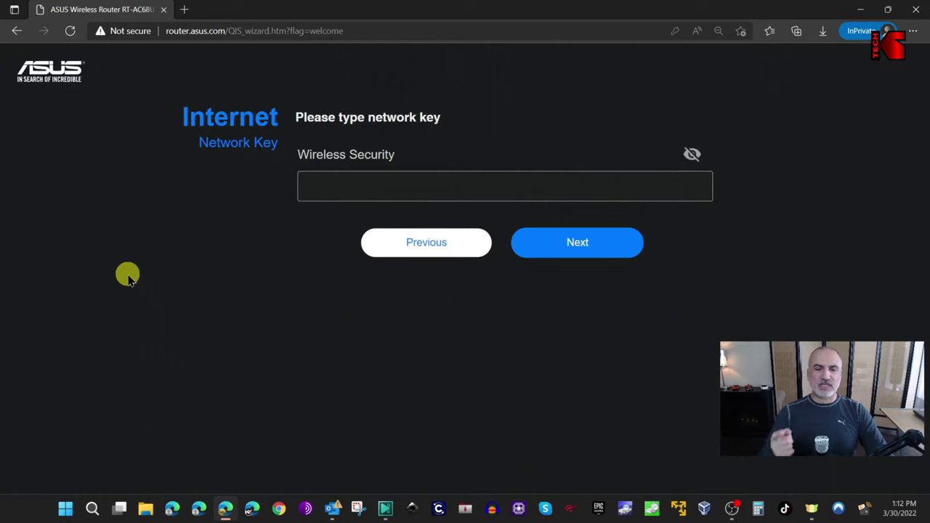
Step: Paste the plante5 network key and continue
left_click(336, 185)
key("ctrl+v")
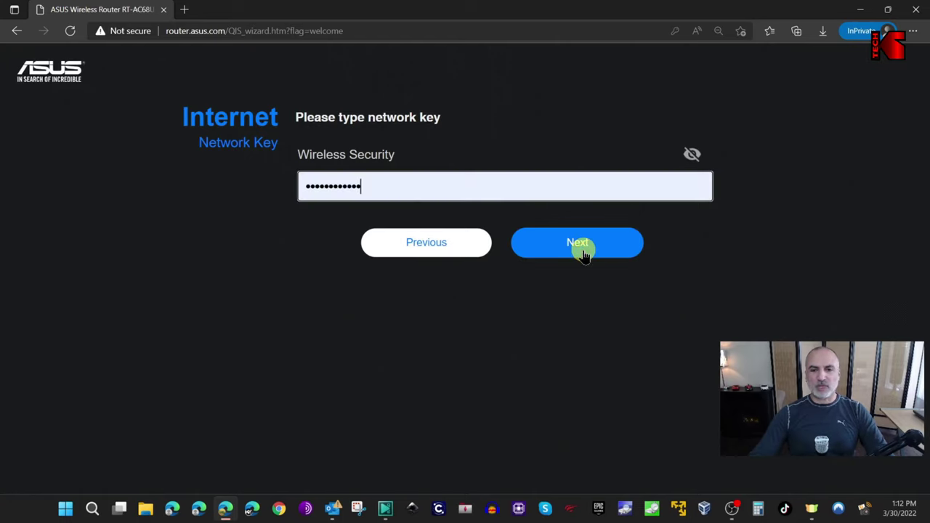
left_click(580, 249)
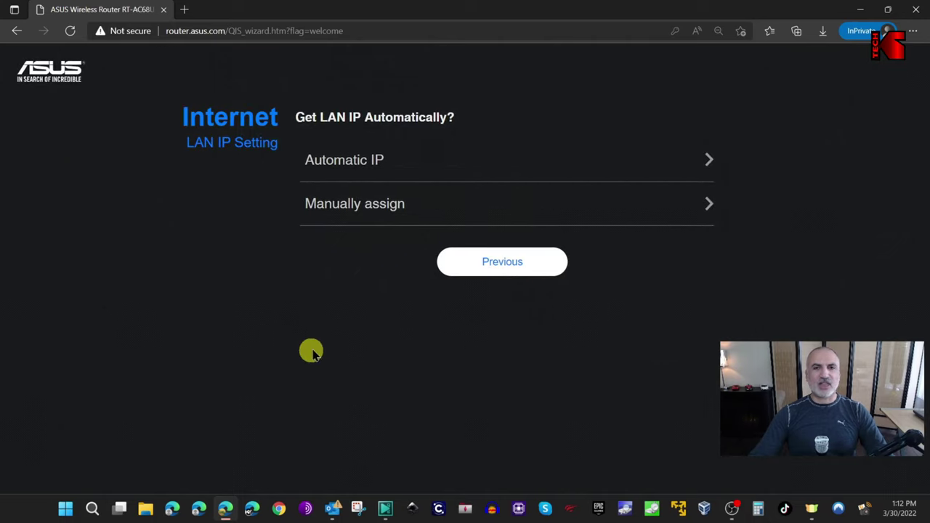
Step: Use an automatic LAN IP, set the router login name and a confirmed new password
left_click(328, 161)
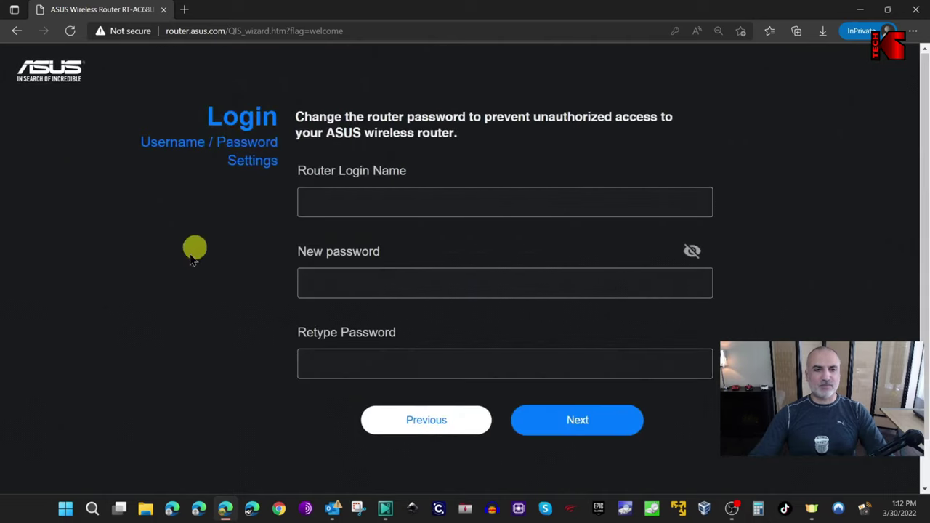
left_click(358, 199)
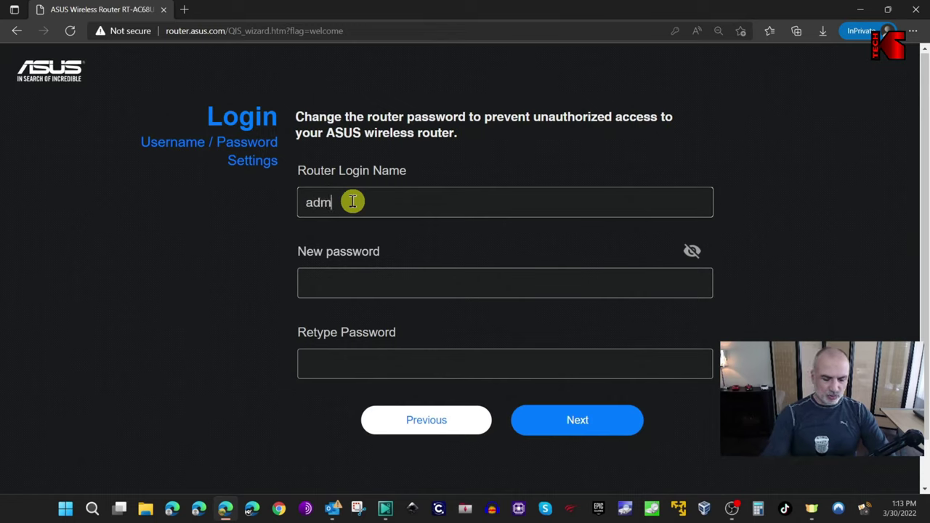
left_click(369, 282)
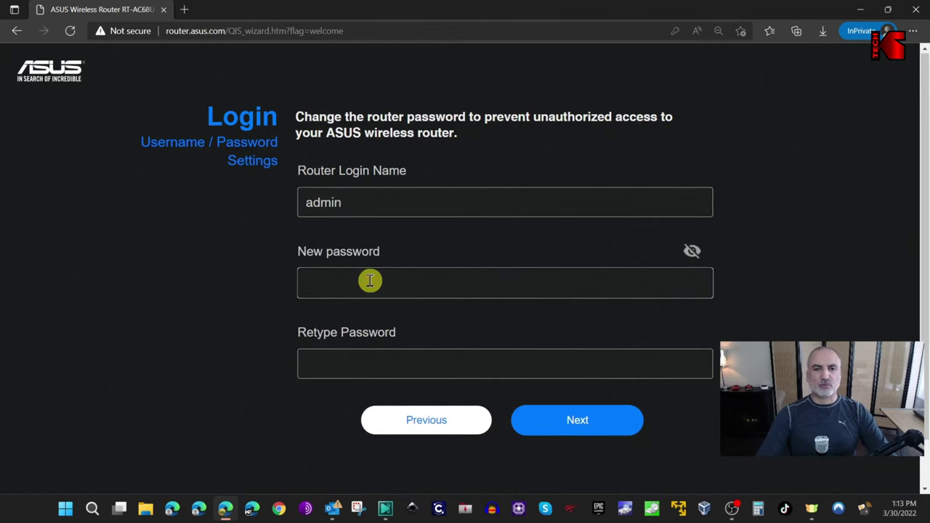
type("••••••••••••••")
key("Tab")
type("••••••••••••••")
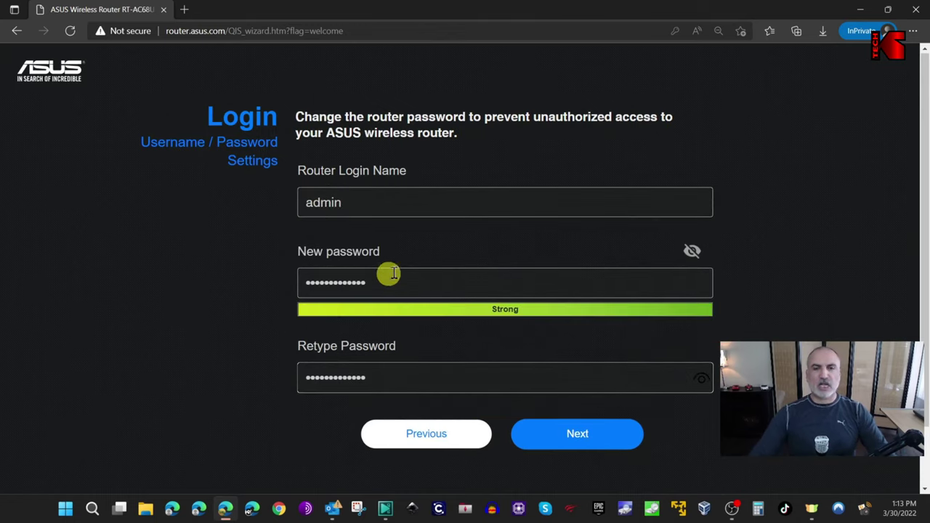
left_click(576, 440)
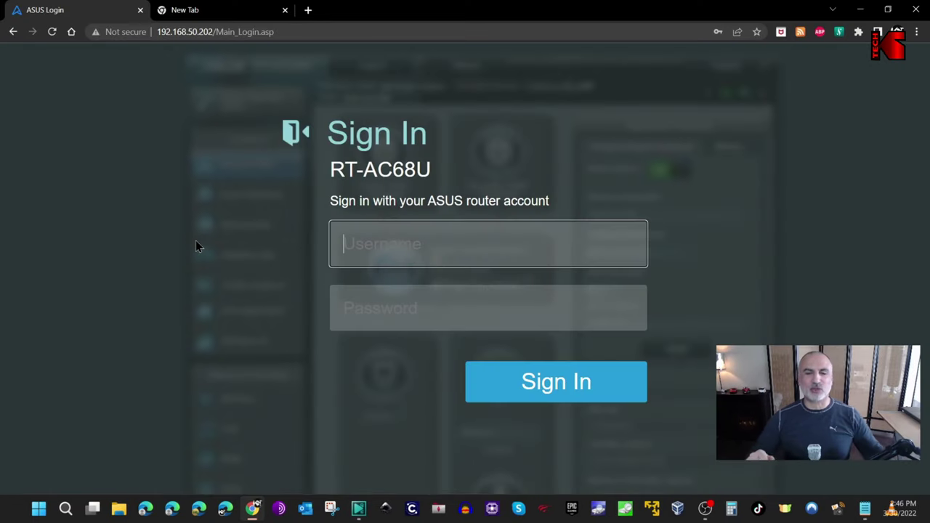
Step: Sign in to the RT-AC68U with the saved admin credentials
left_click(399, 242)
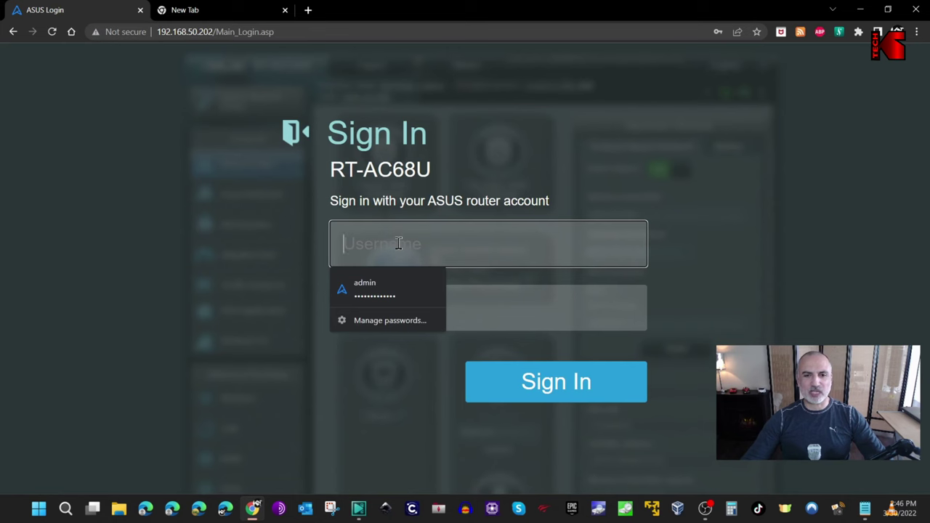
type("admi")
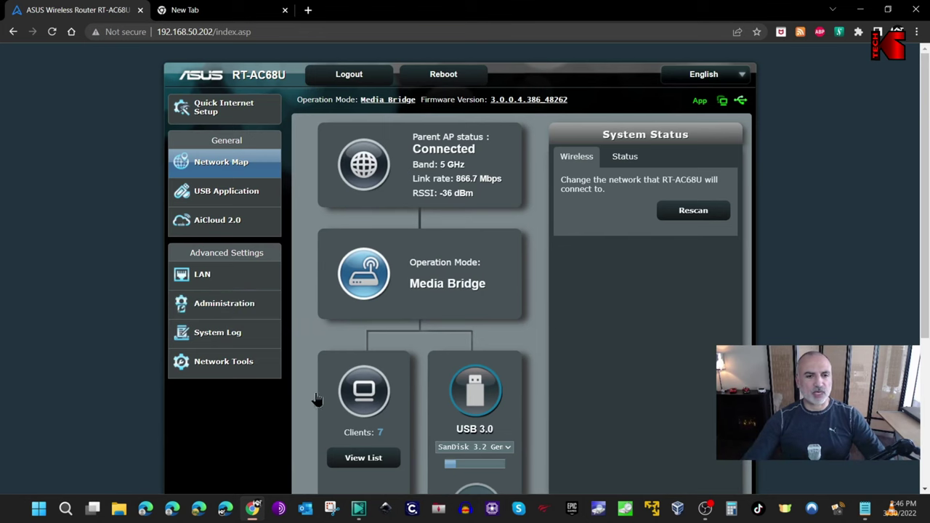
Step: From the Operation Mode page, save Discovery.zip to Downloads and open it
left_click(230, 308)
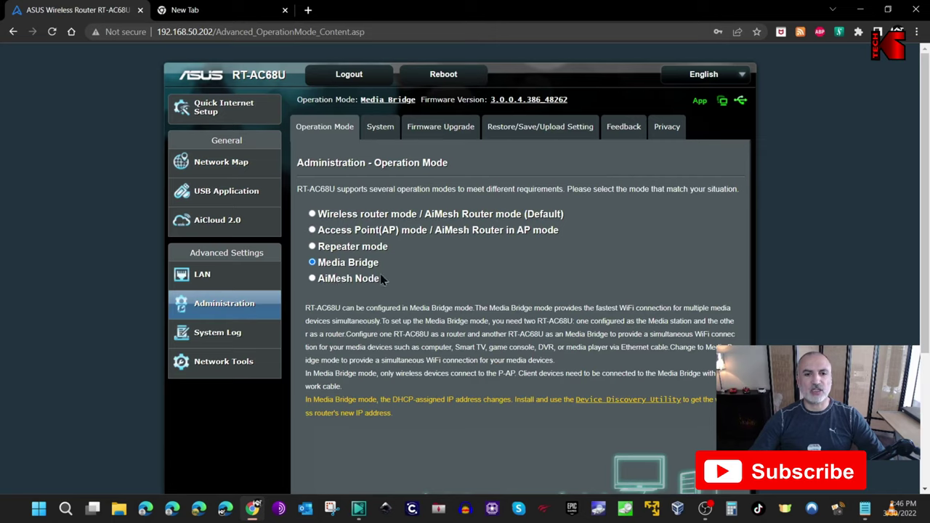
scroll(503, 329, "down", 2)
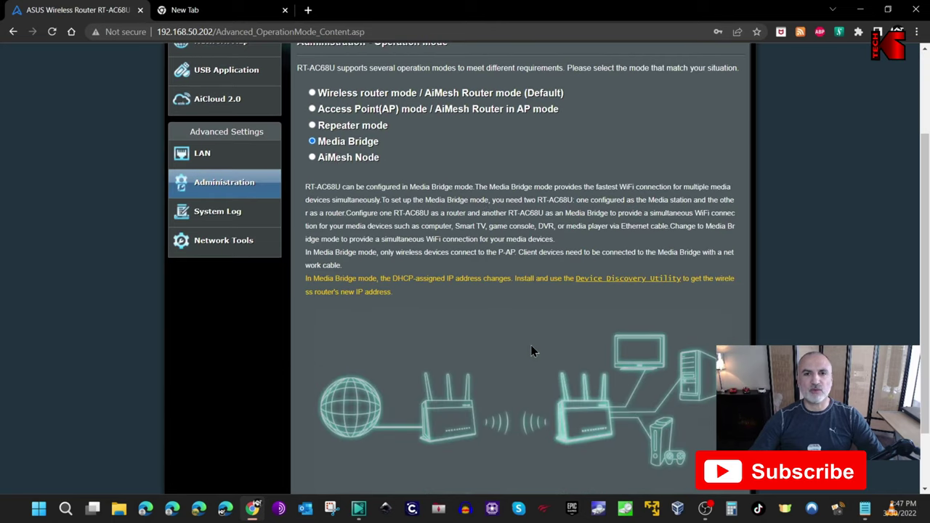
left_click(618, 281)
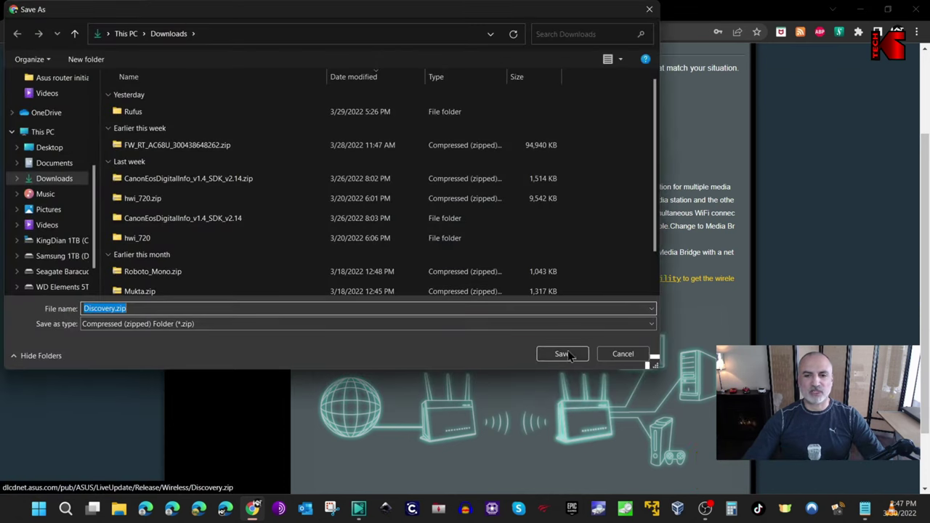
left_click(566, 356)
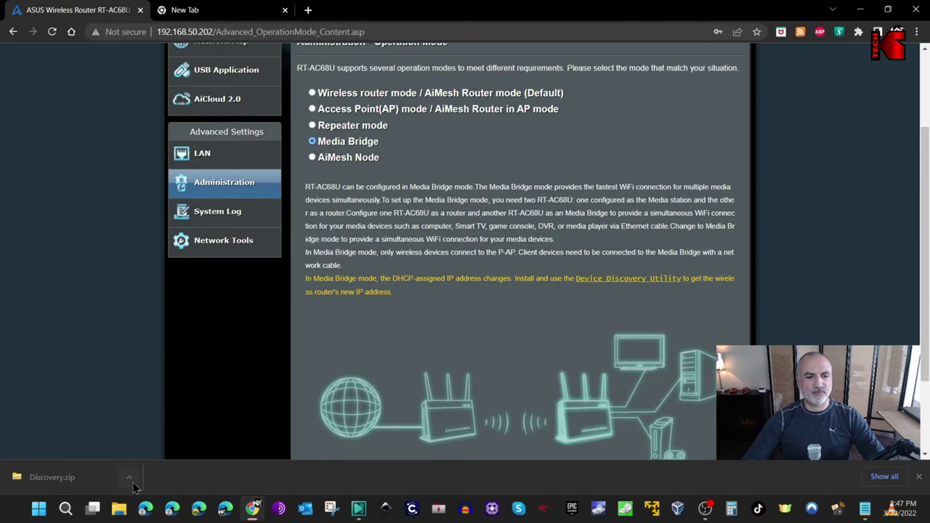
left_click(81, 483)
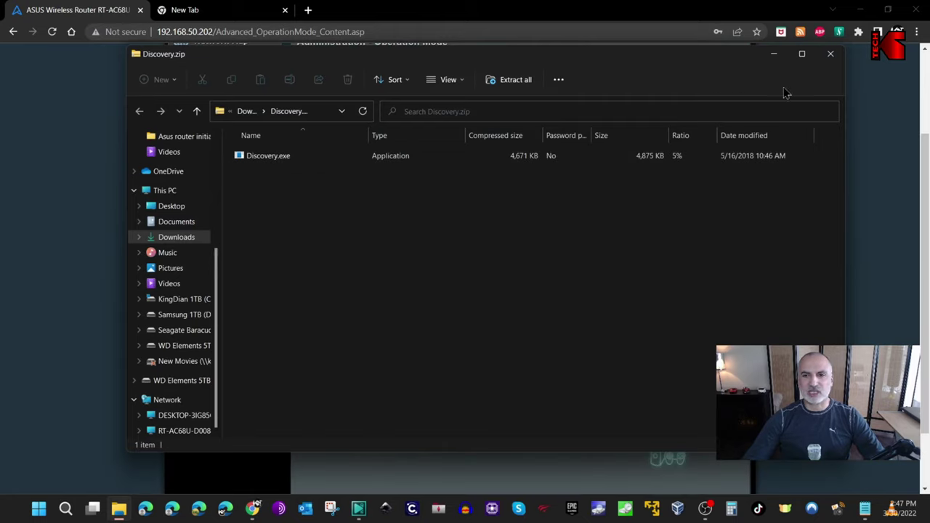
Step: Minimize the Discovery.zip Explorer window
left_click(774, 57)
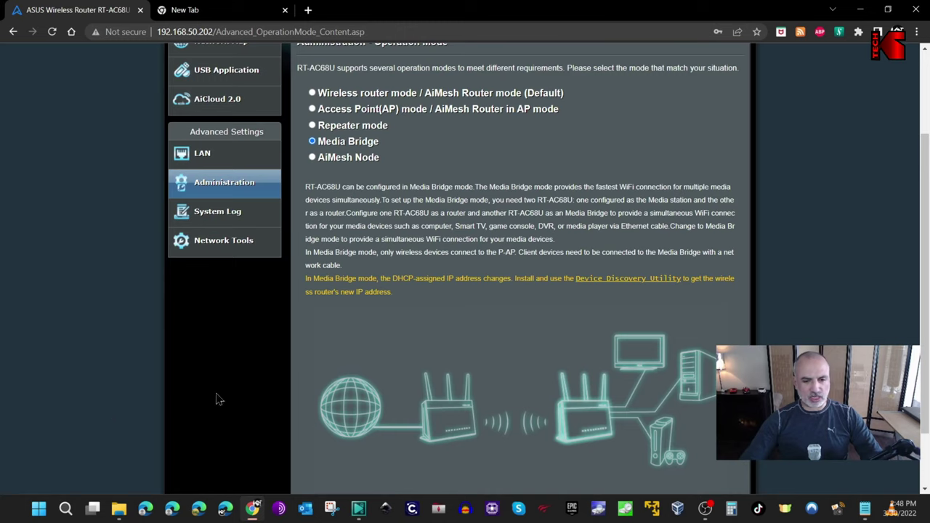
Step: Search for 'device discovery', launch ASUS Device Discovery and approve the Discovery.exe prompt
left_click(65, 510)
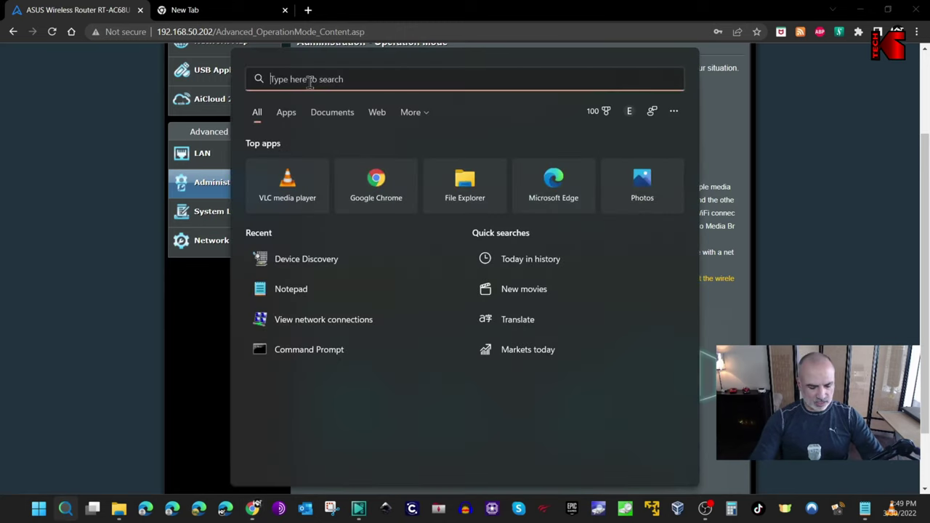
type("device discovery")
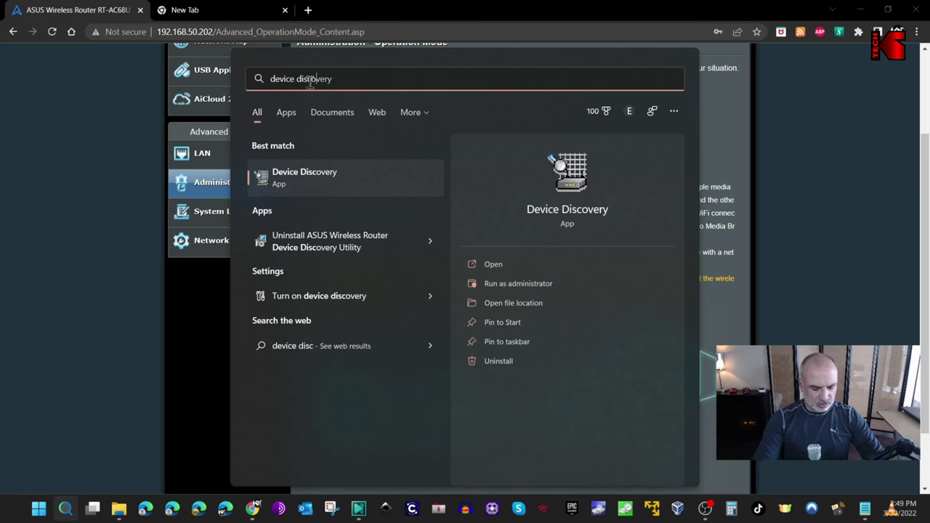
left_click(293, 182)
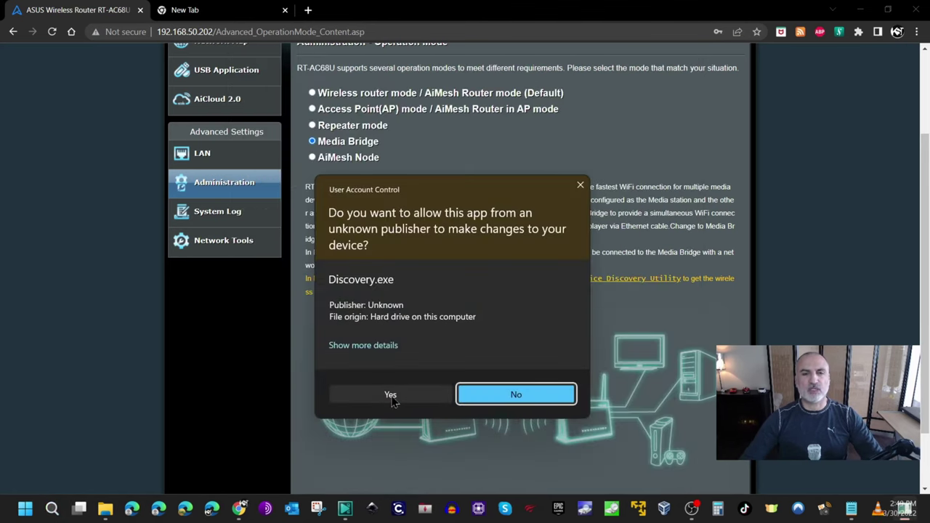
left_click(390, 396)
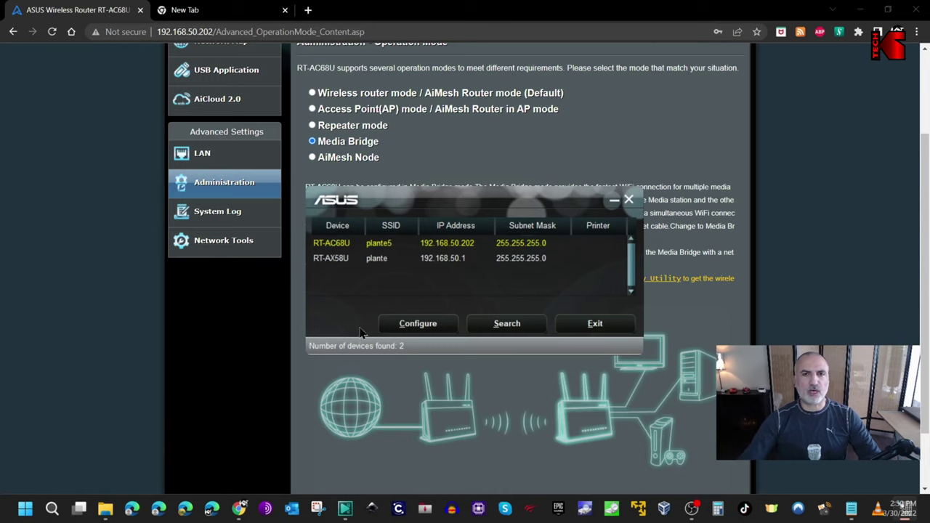
Step: Close the browser, open the RT-AC68U sign-in page from Device Discovery and enter username 'admin'
left_click(922, 7)
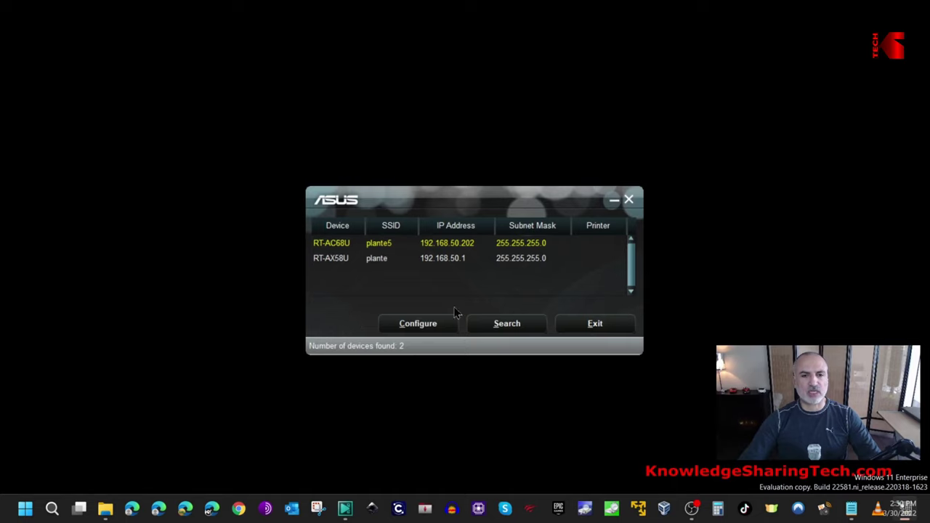
left_click(421, 327)
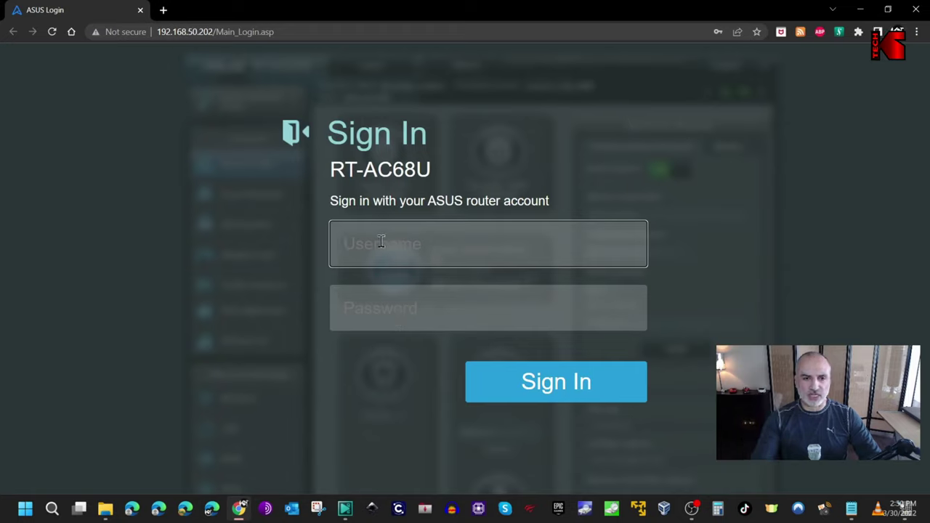
type("admin")
key("Tab")
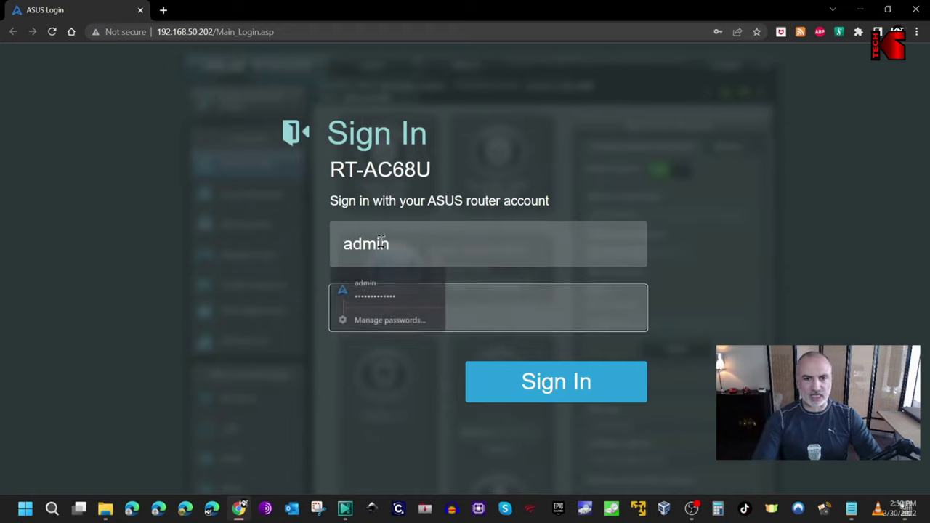